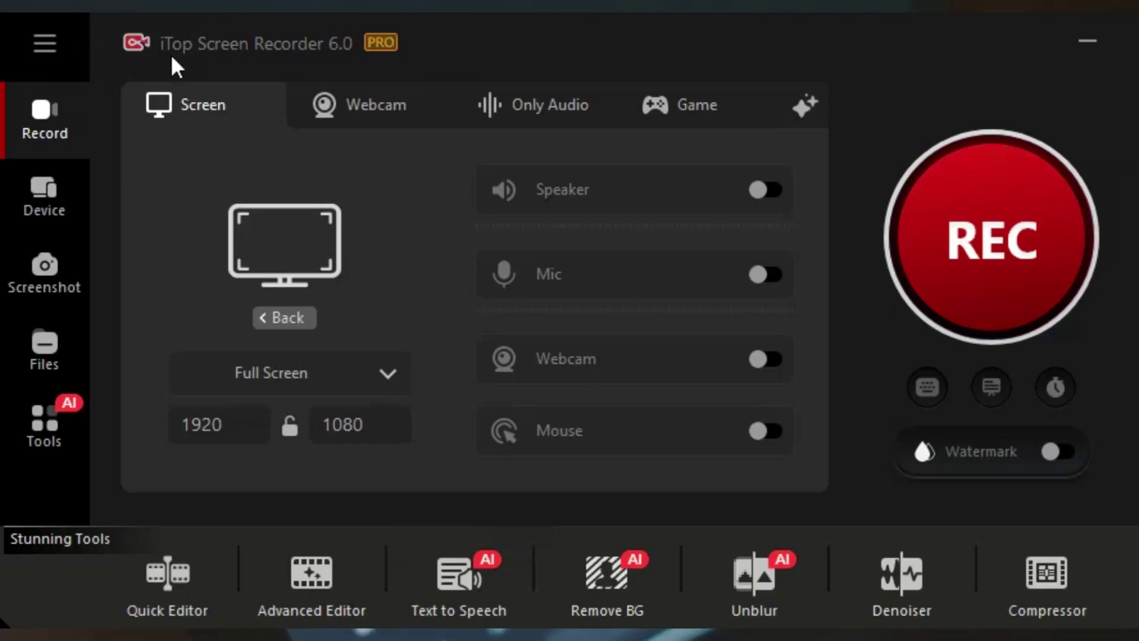
{"action": "left_click", "coordinate": [369, 111]}
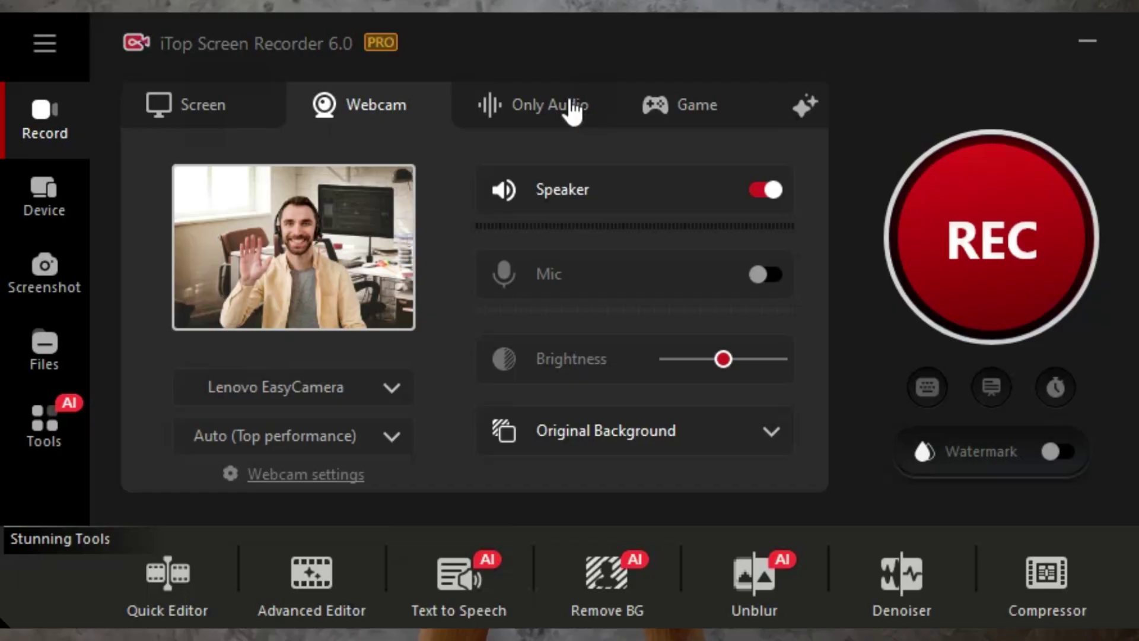
{"action": "left_click", "coordinate": [573, 112]}
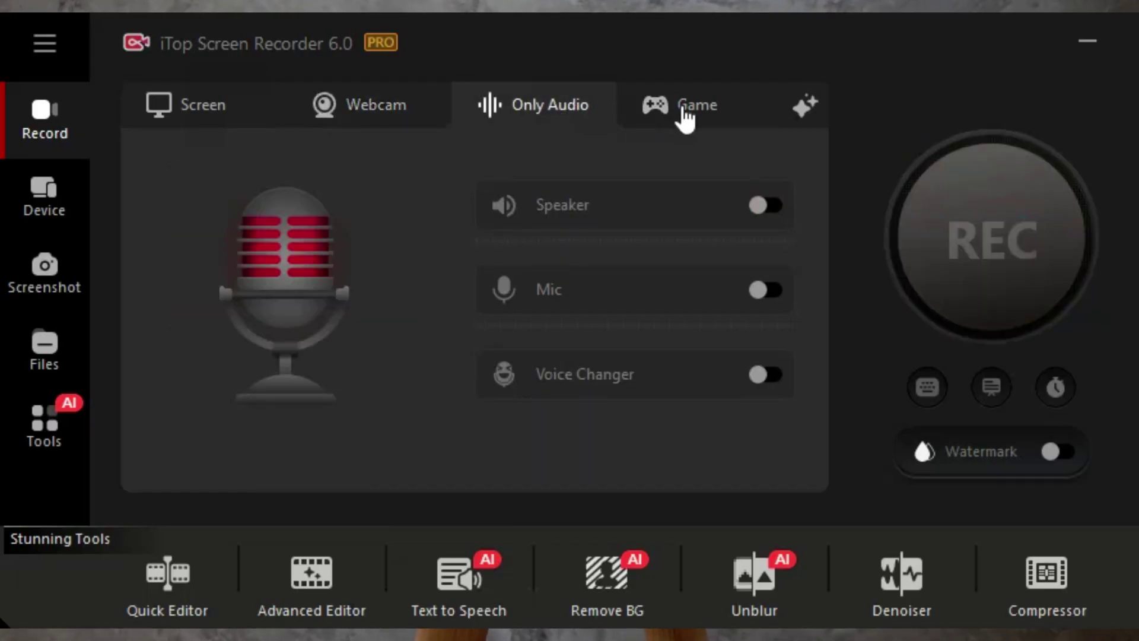
{"action": "left_click", "coordinate": [686, 113]}
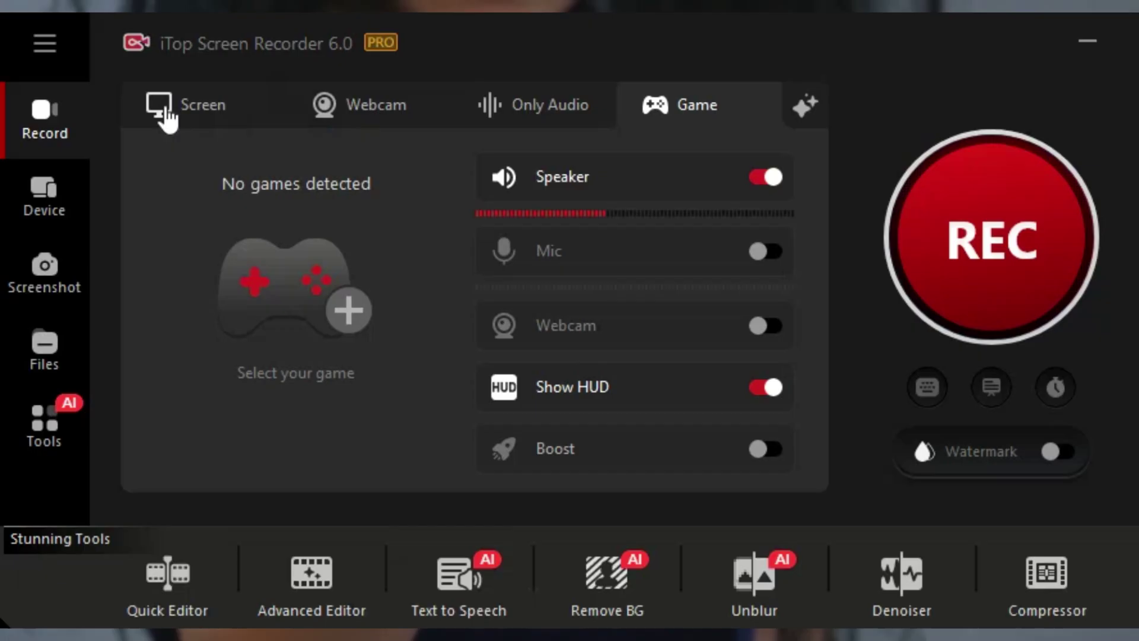
{"action": "left_click", "coordinate": [168, 116]}
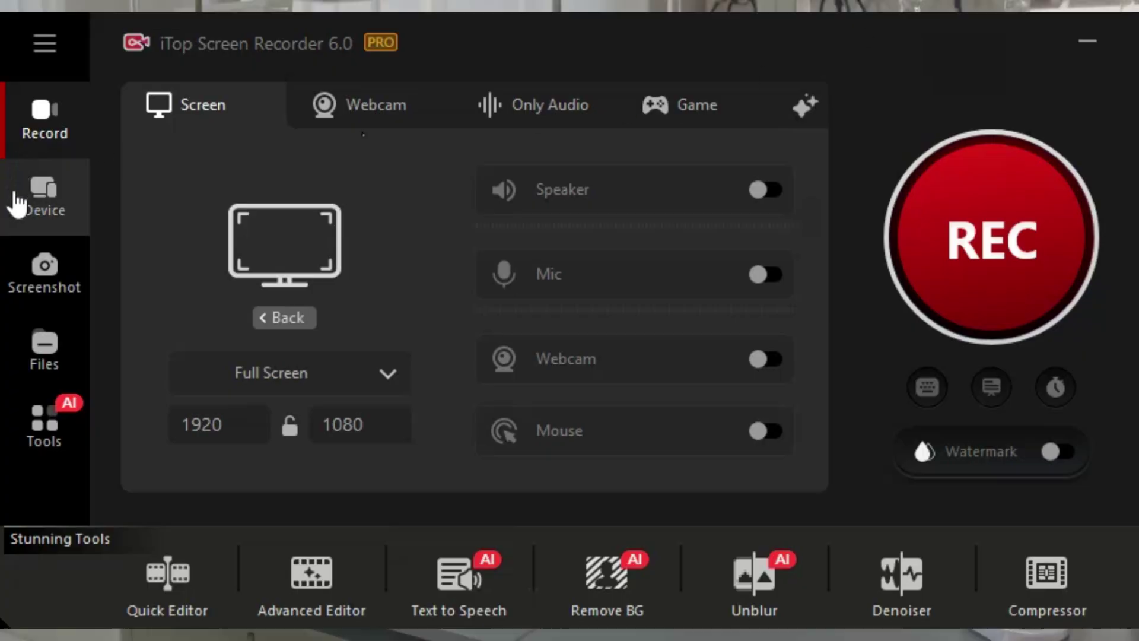
{"action": "left_click", "coordinate": [35, 190]}
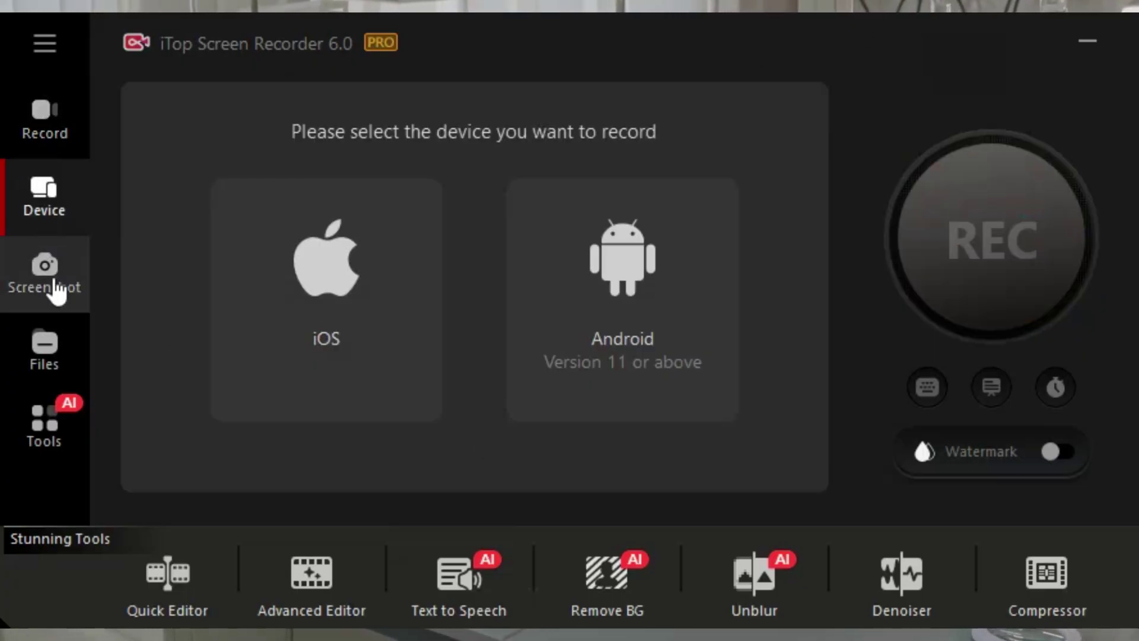
{"action": "left_click", "coordinate": [45, 283]}
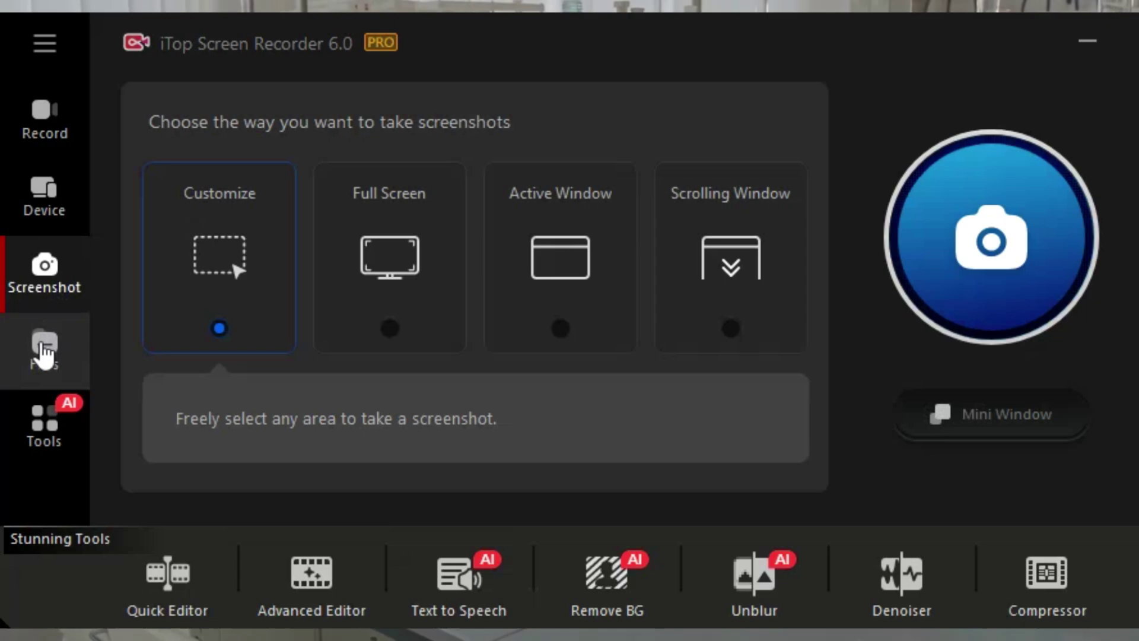
{"action": "left_click", "coordinate": [45, 343]}
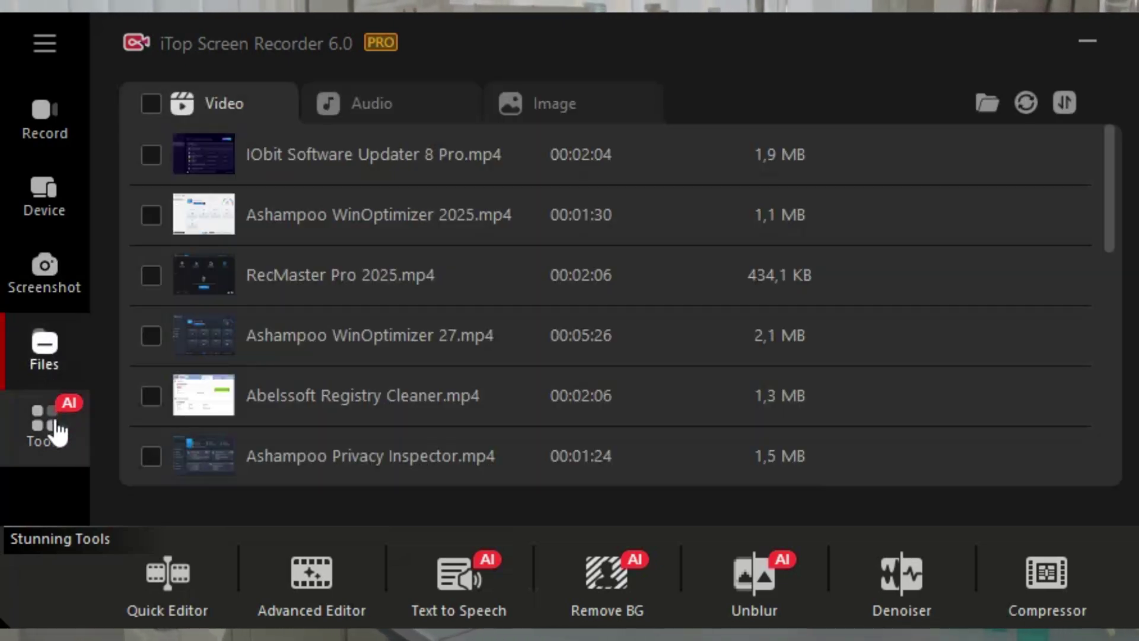
{"action": "left_click", "coordinate": [45, 423]}
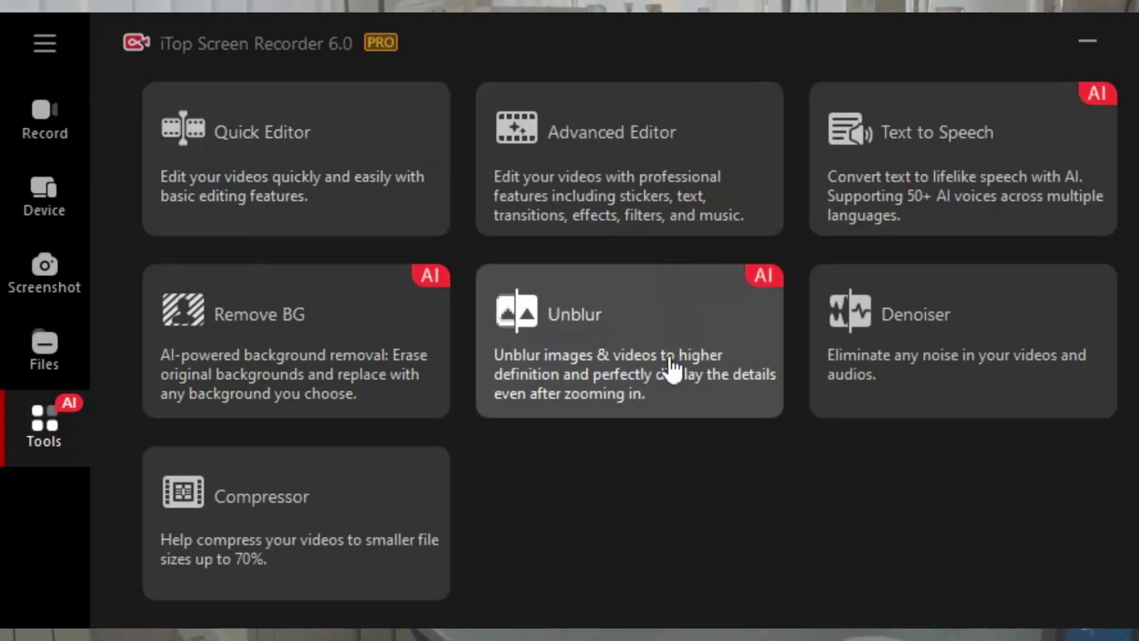
{"action": "left_click", "coordinate": [45, 134]}
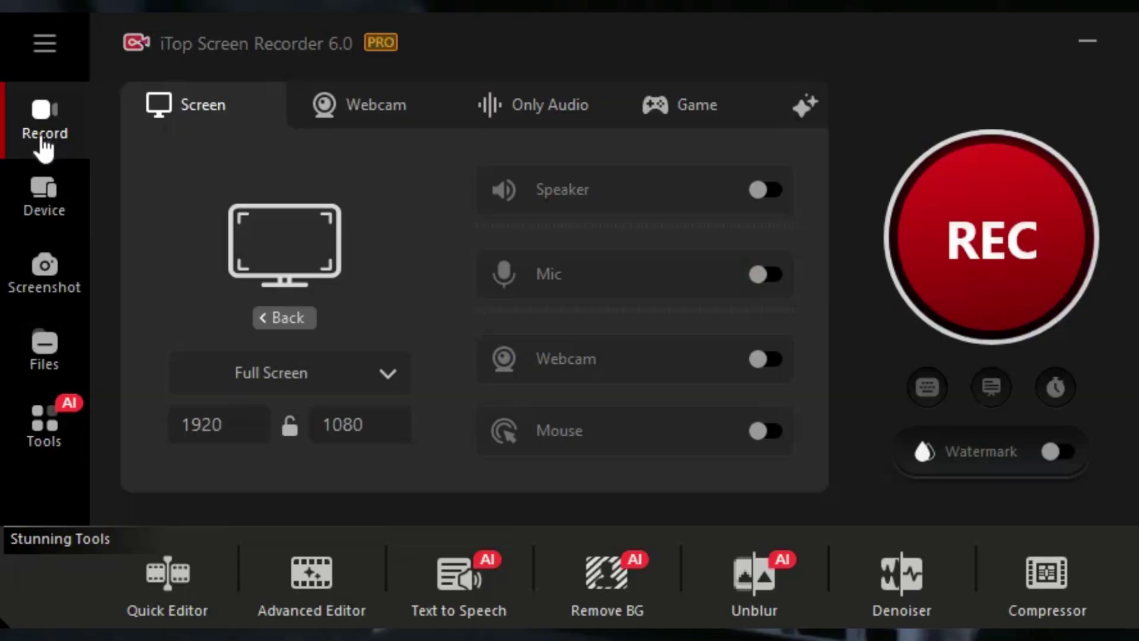